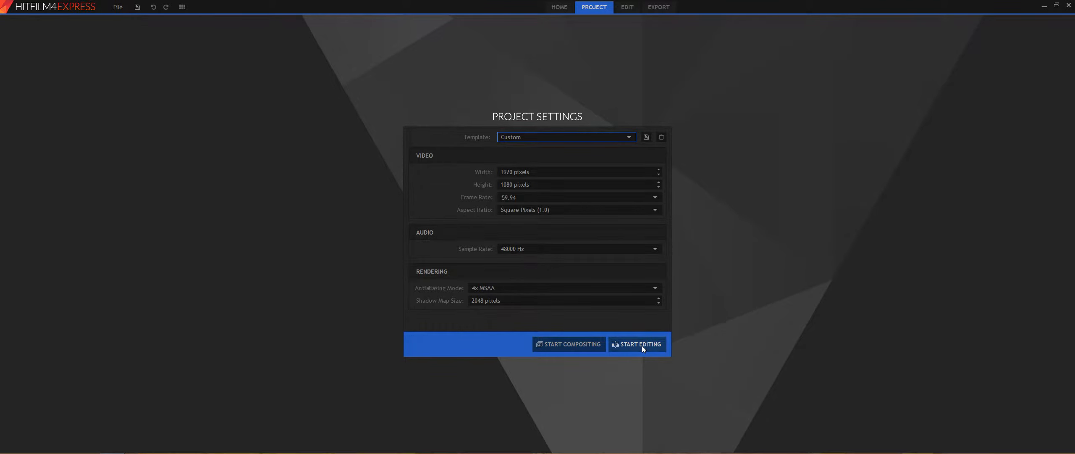
Step: Start editing the project and import My Movie1.mp4 from the Split Screen folder into the media bin
left_click(643, 344)
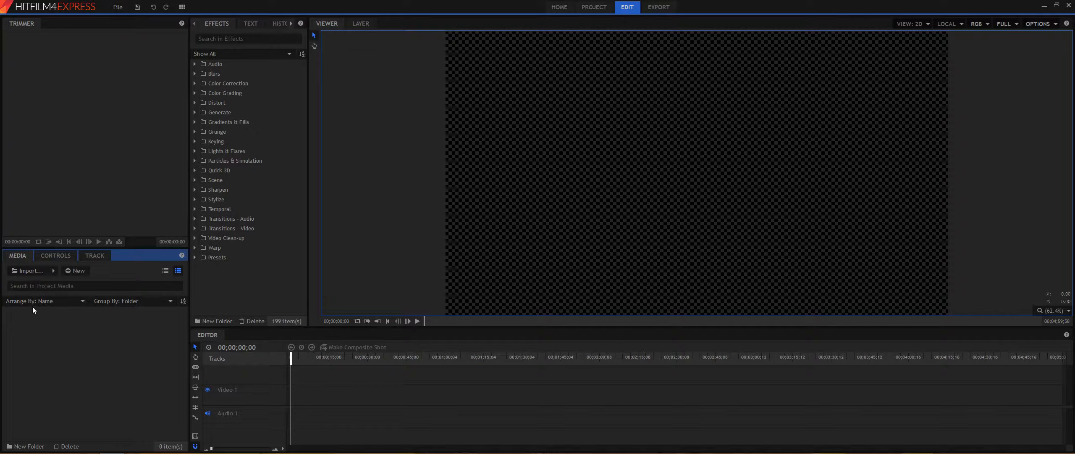
left_click(26, 271)
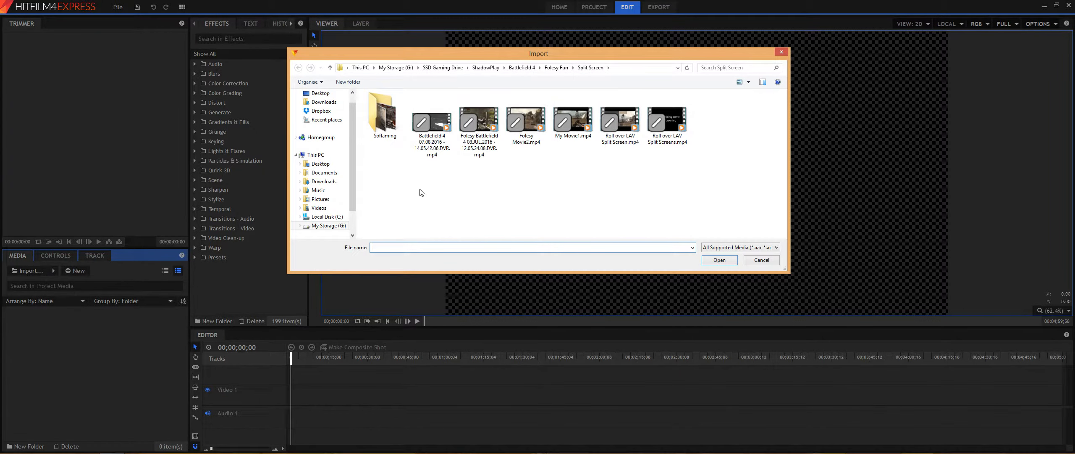
left_click(574, 125)
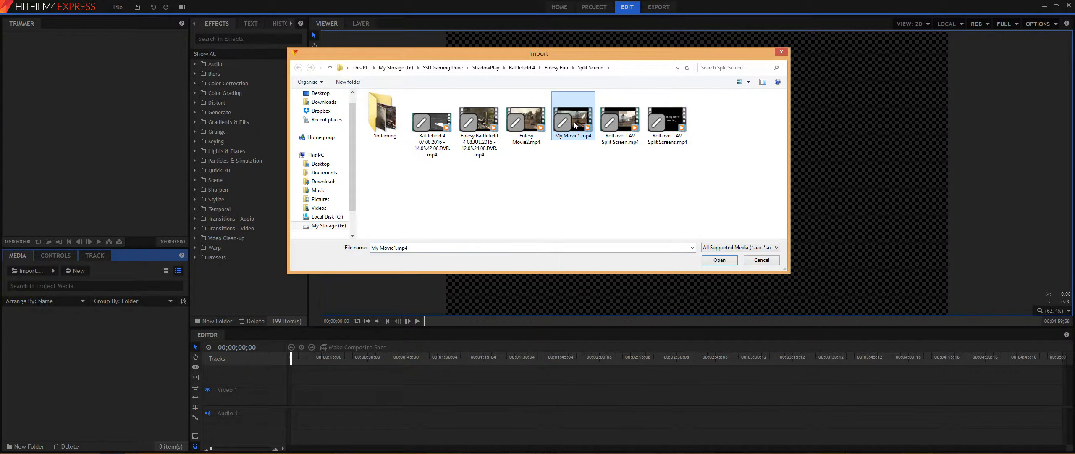
left_click(723, 260)
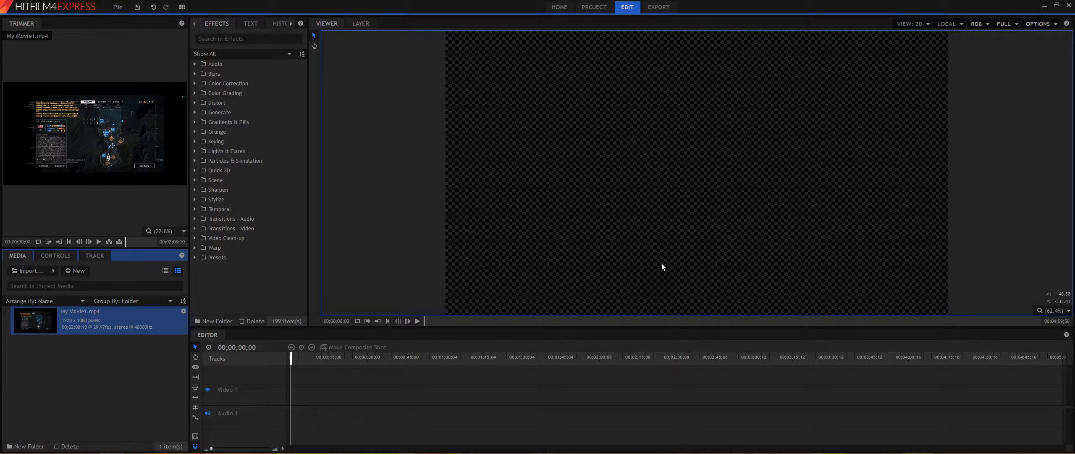
Step: Import Foley Movie2.mp4 from the same folder into the media bin
left_click(26, 271)
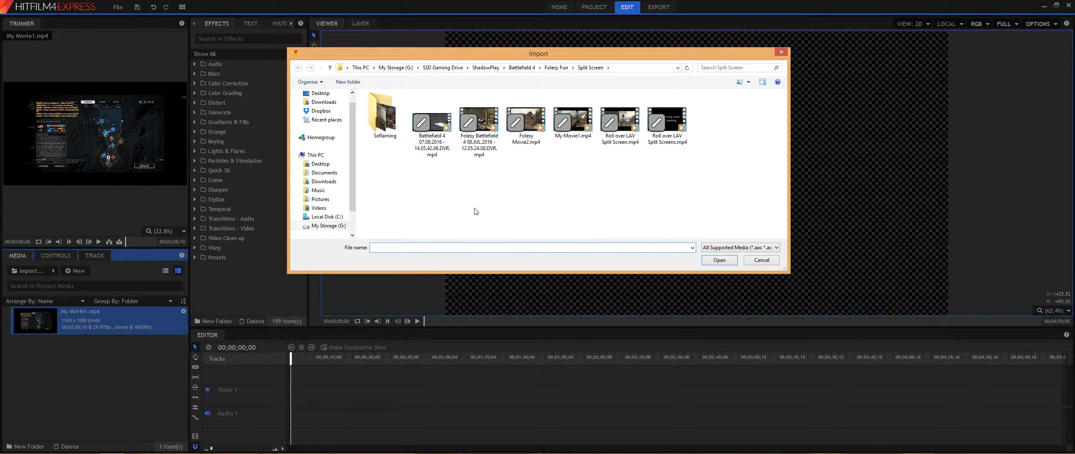
left_click(526, 133)
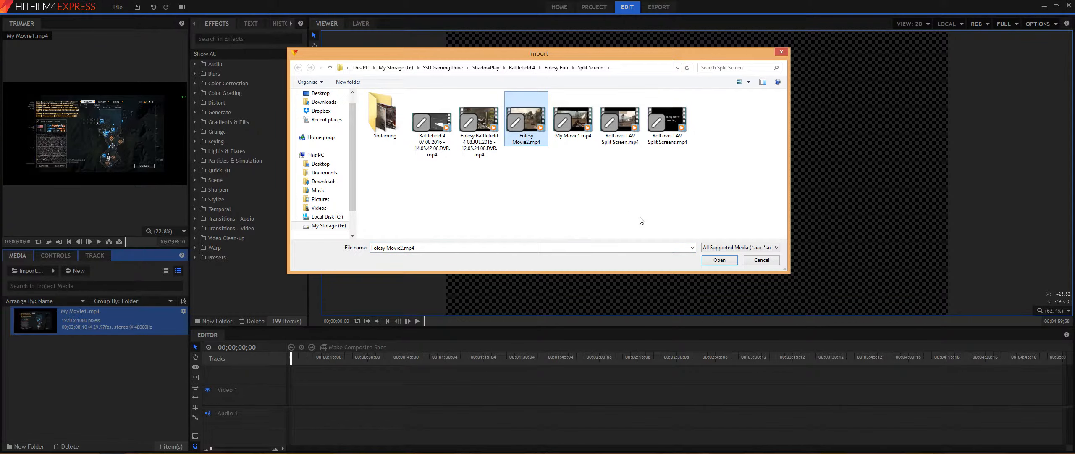
left_click(719, 260)
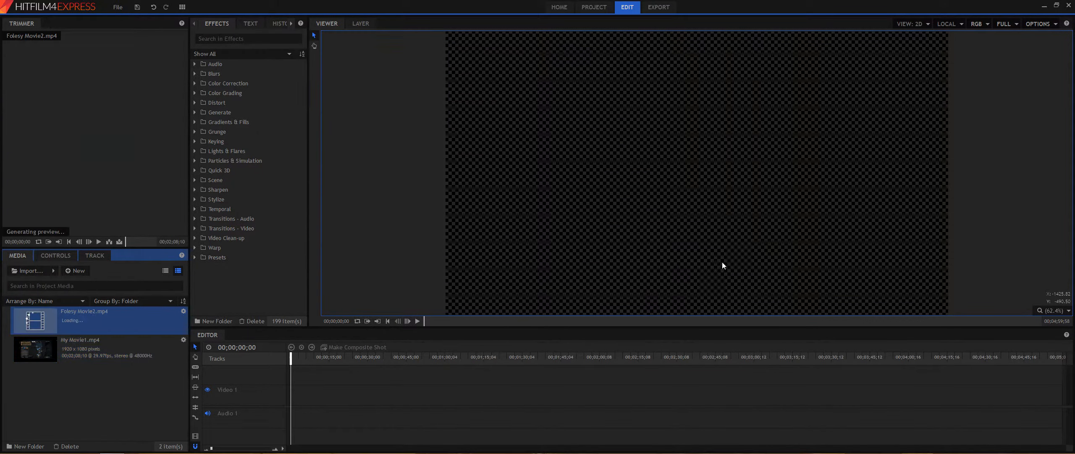
Step: Preview the two imported clips in the trimmer
left_click(62, 348)
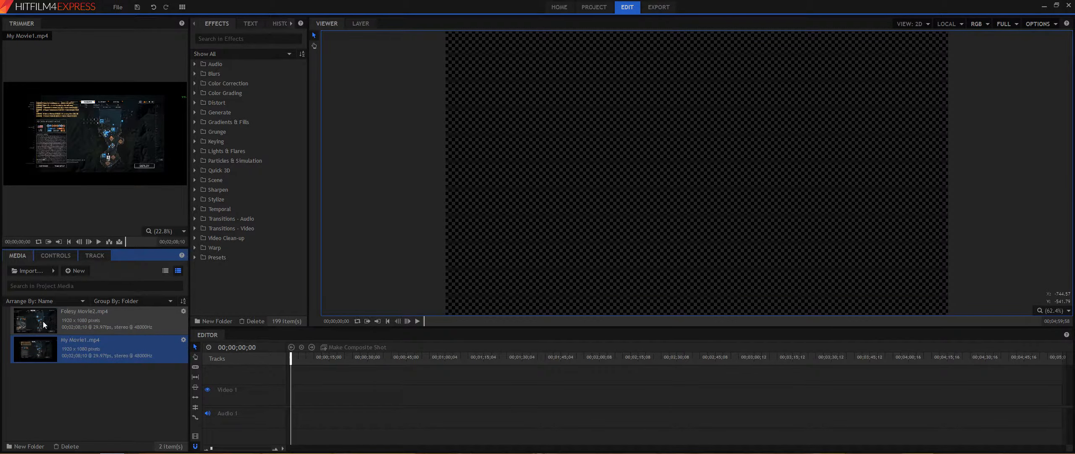
left_click(65, 320)
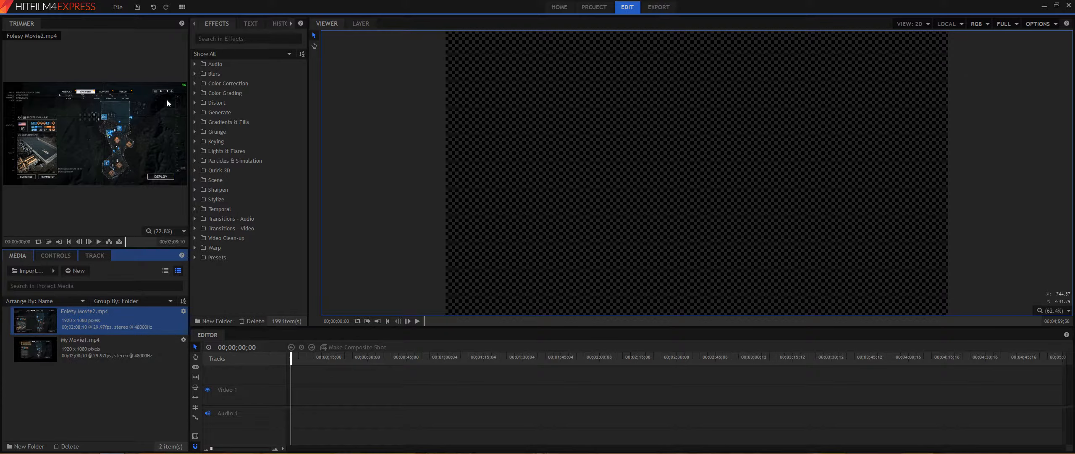
left_click(62, 348)
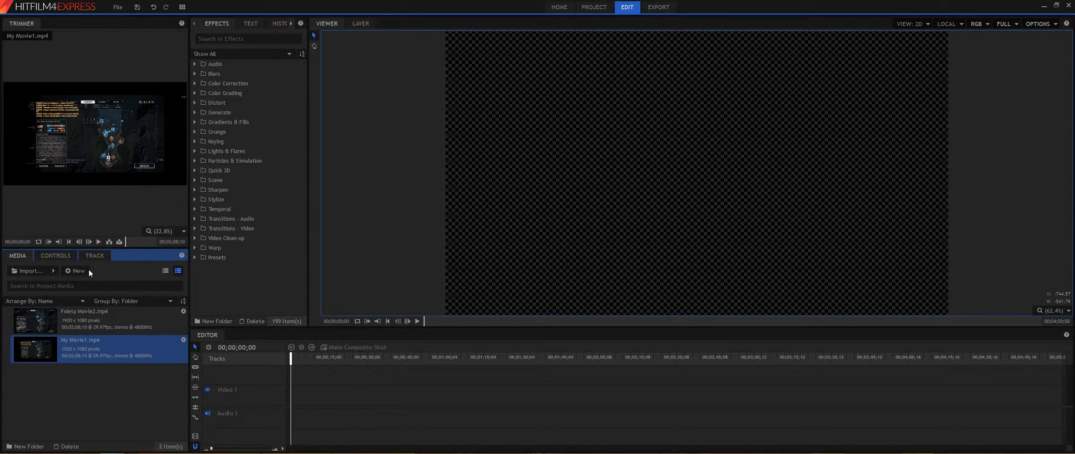
Step: Insert Foley Movie2.mp4 into the editor timeline, matching the sequence settings to the clip
left_click(54, 318)
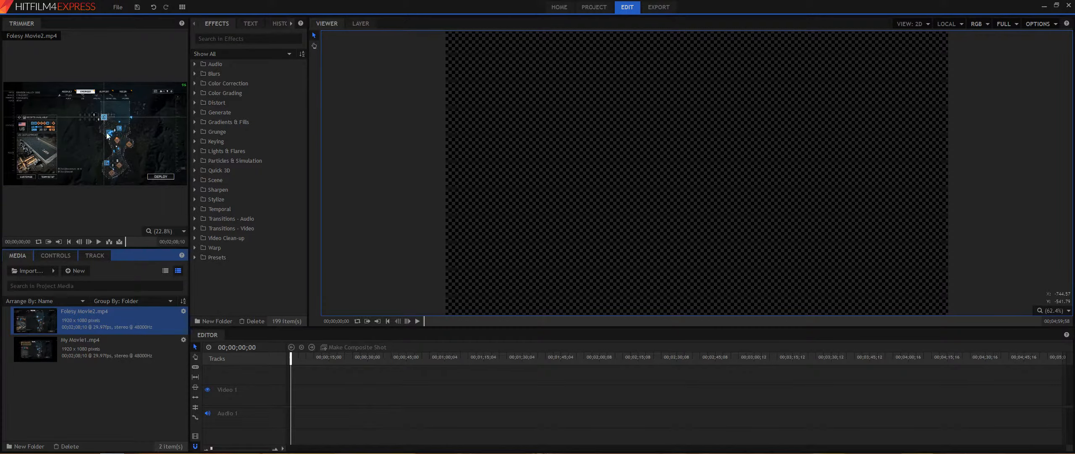
left_click(108, 242)
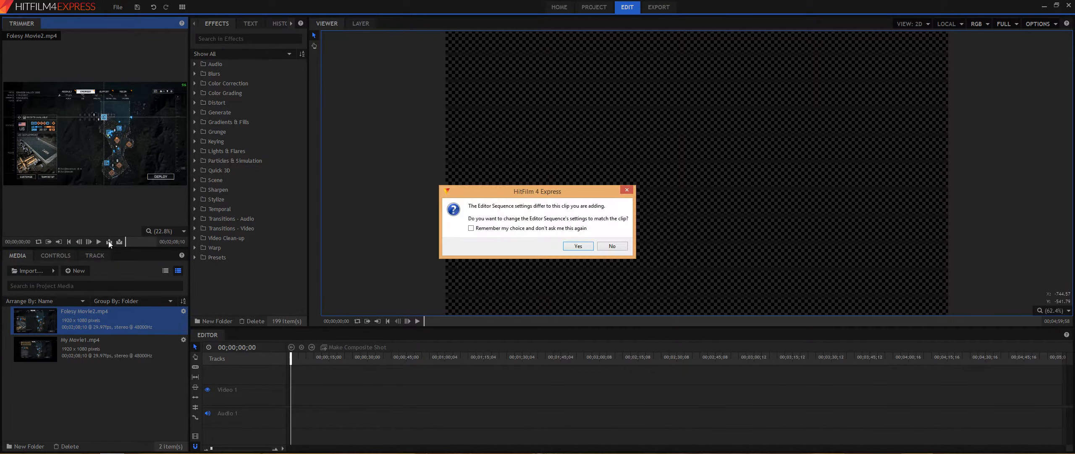
left_click(578, 246)
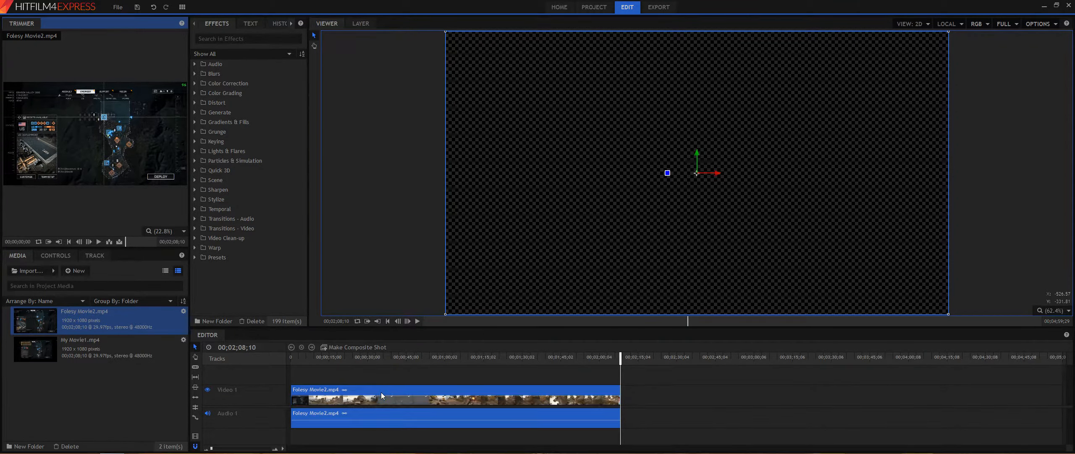
Step: Convert the timeline clip into a composite shot with the default settings
right_click(406, 399)
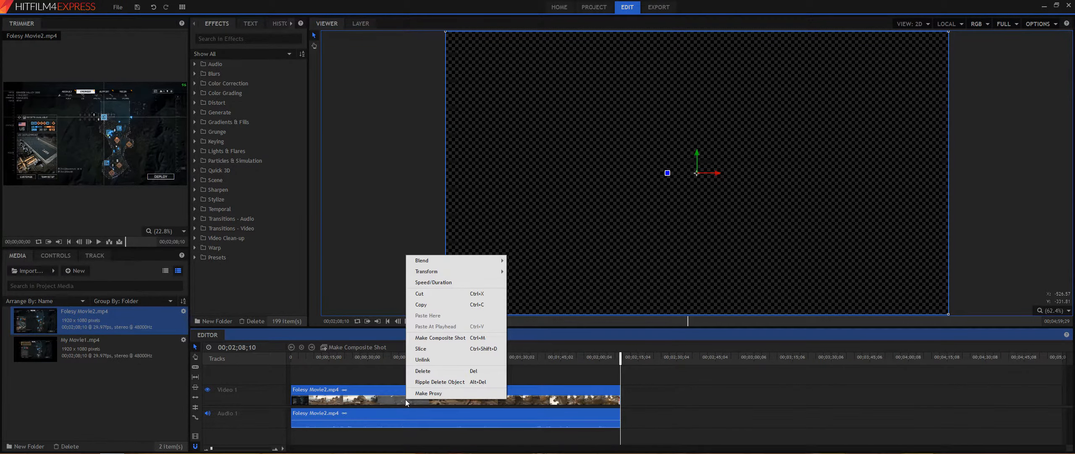
left_click(446, 338)
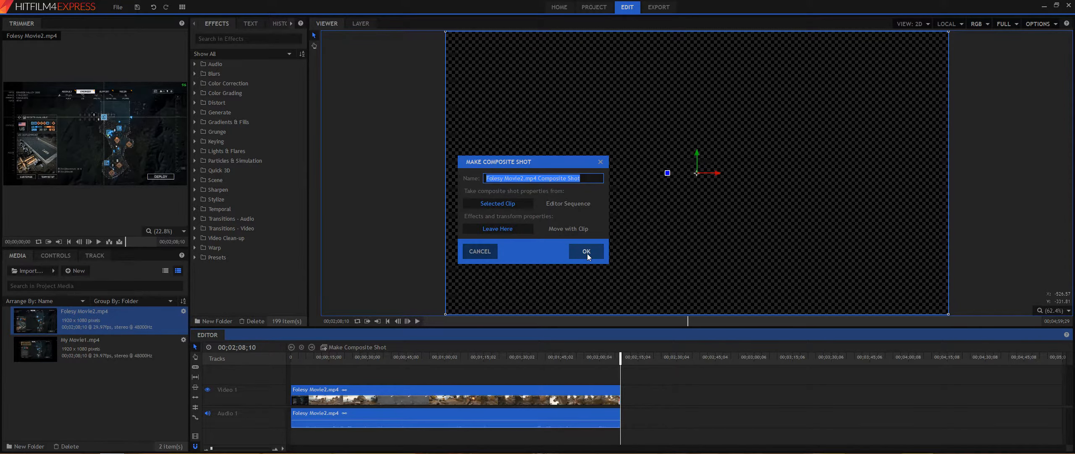
left_click(586, 251)
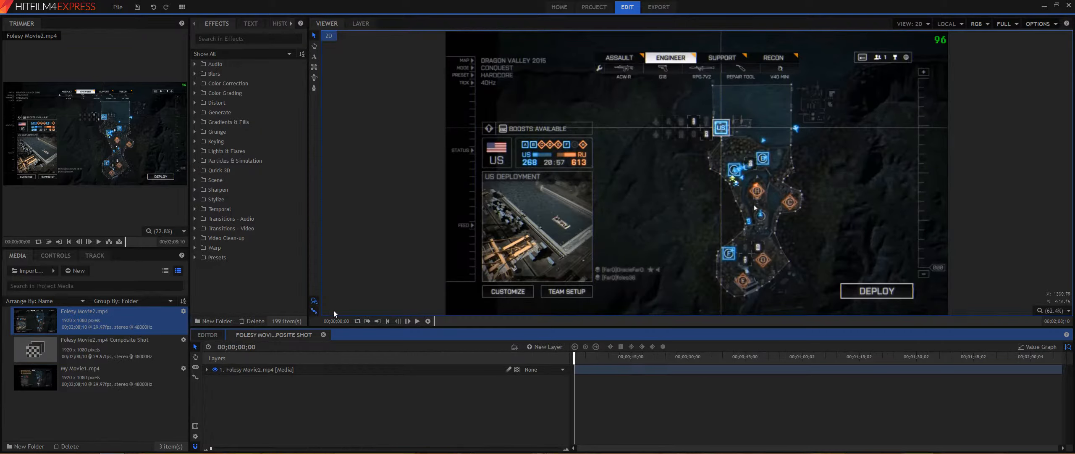
Step: Add My Movie1.mp4 as a layer in the composite shot and return the playhead to the start
left_click(85, 375)
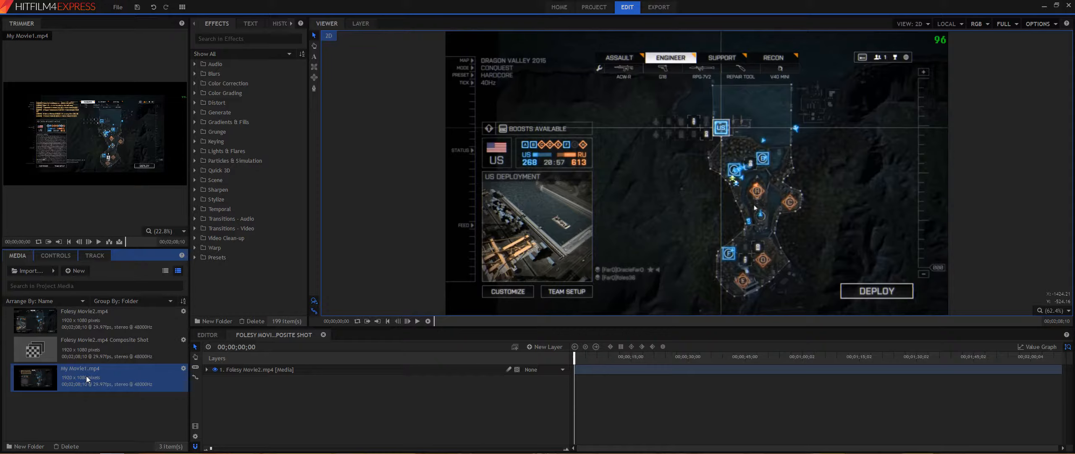
left_click(110, 242)
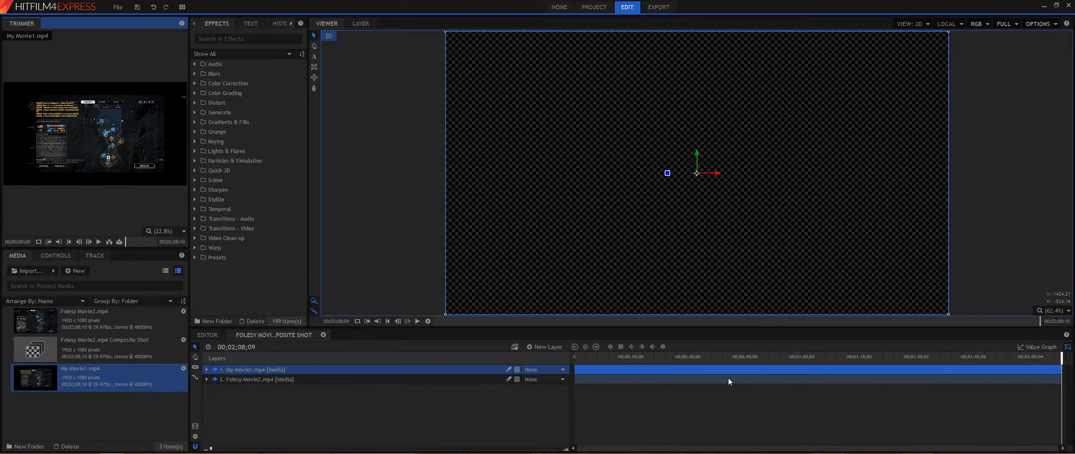
left_click(1061, 357)
left_click_drag(1061, 357, 488, 365)
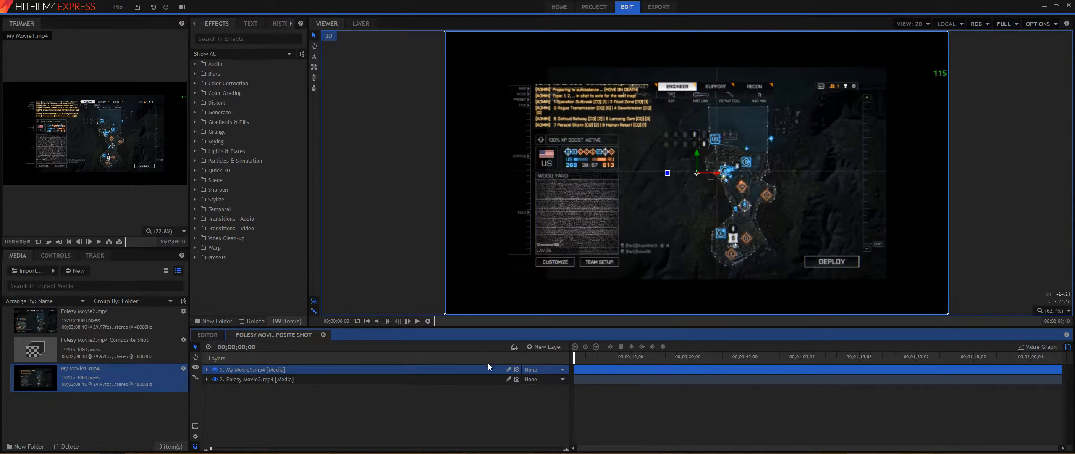
Step: Scale the Foley Movie2 layer to 70% through its Transform properties
left_click(238, 380)
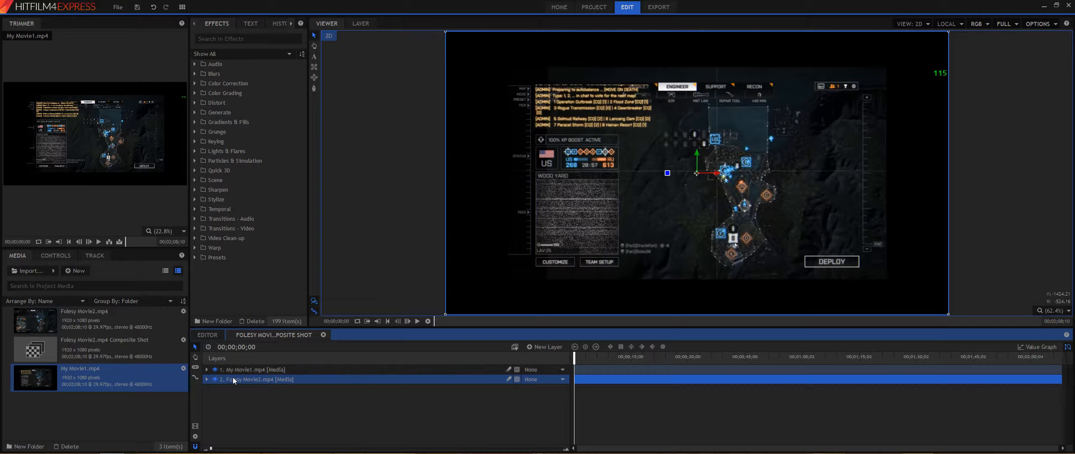
left_click(206, 379)
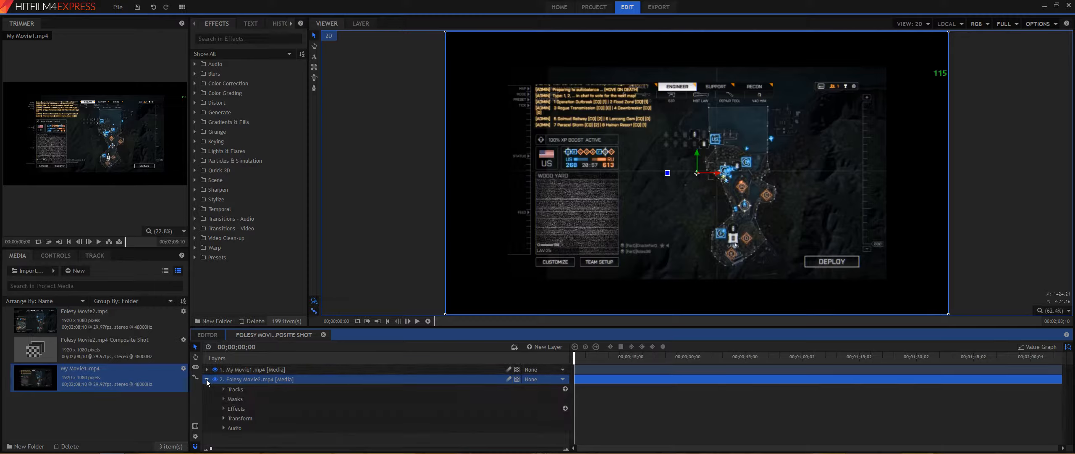
left_click(224, 418)
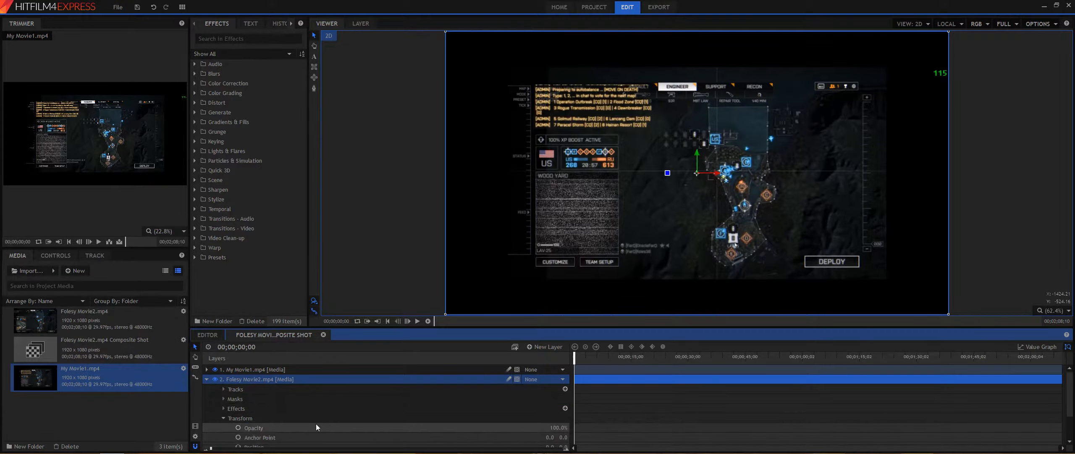
scroll(316, 423, "down", 1)
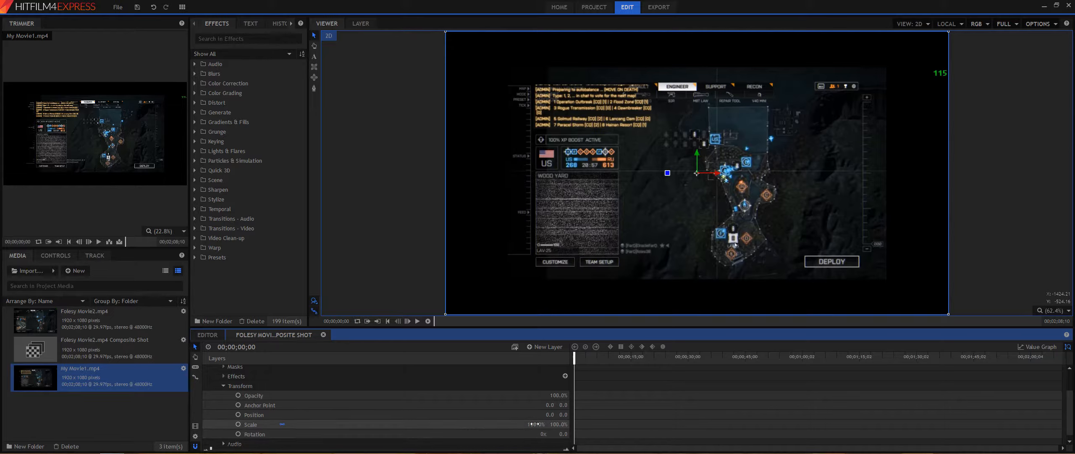
left_click_drag(534, 423, 521, 424)
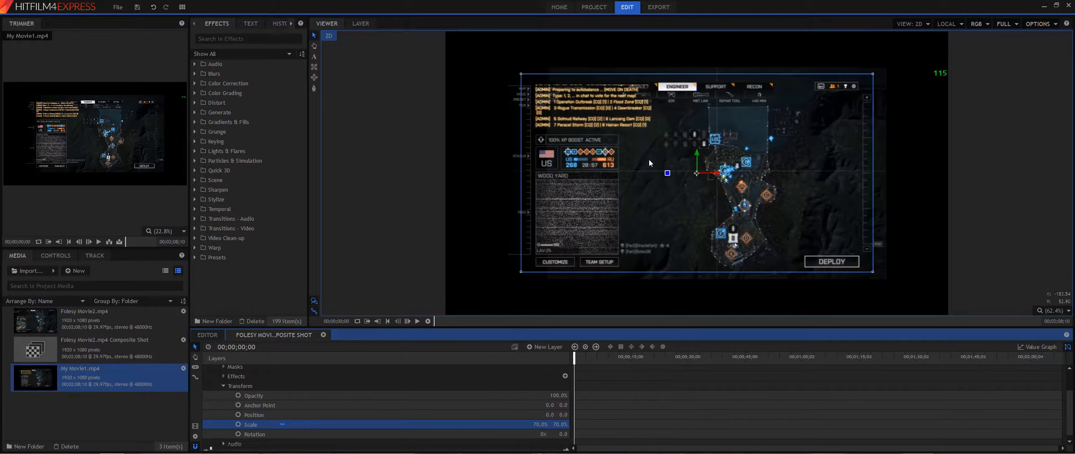
Step: Move the My Movie1 layer to the left in the viewer so both clips show side by side
left_click_drag(648, 160, 484, 168)
left_click_drag(793, 183, 652, 166)
left_click(853, 180)
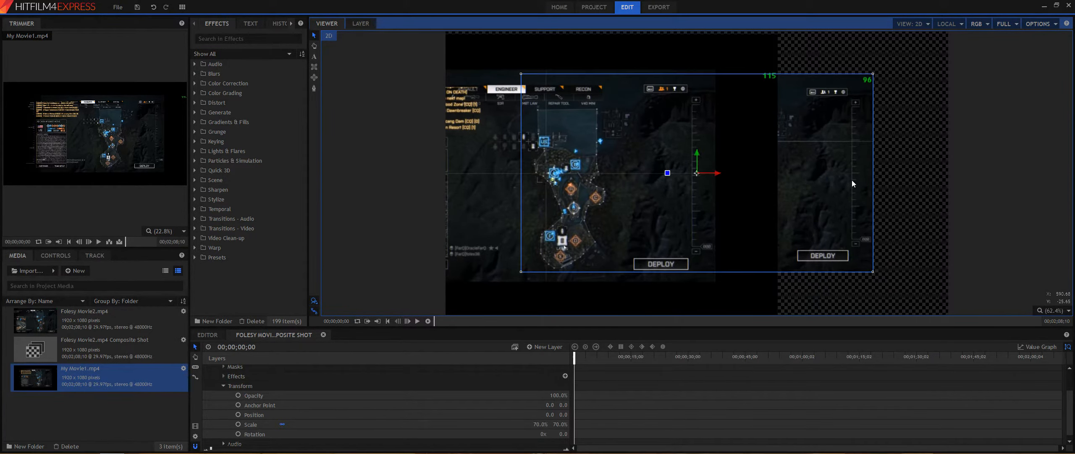
left_click_drag(696, 190, 716, 189)
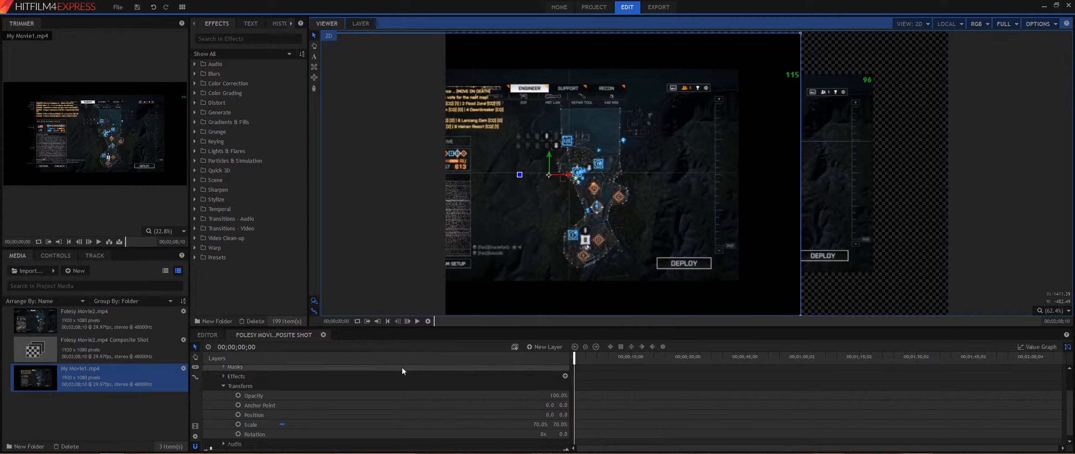
Step: Scale the My Movie1 layer to 90% through its Transform properties
left_click(223, 386)
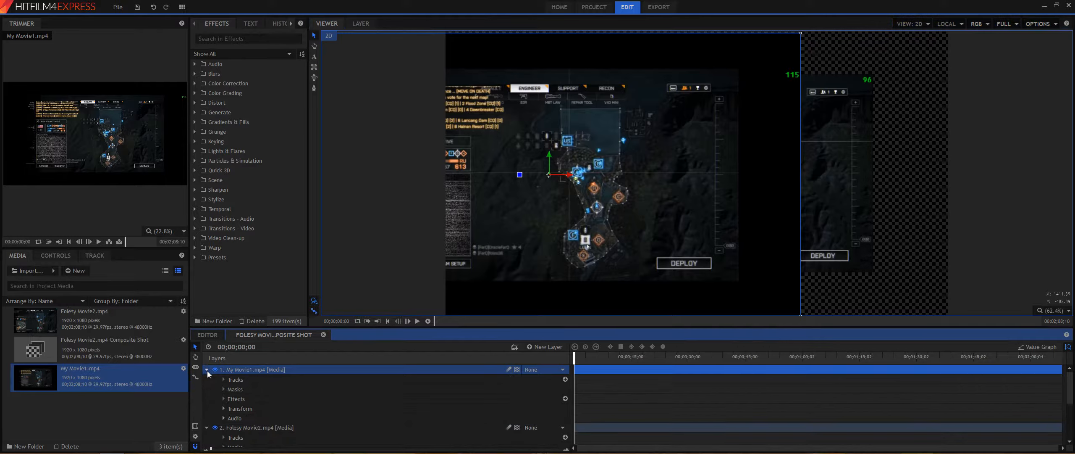
left_click(224, 408)
scroll(313, 430, "down", 2)
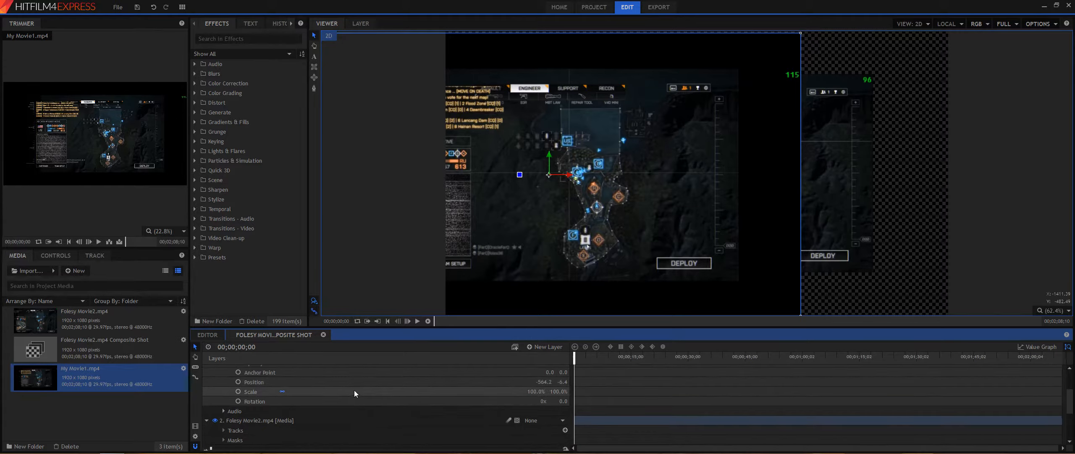
left_click_drag(536, 391, 513, 391)
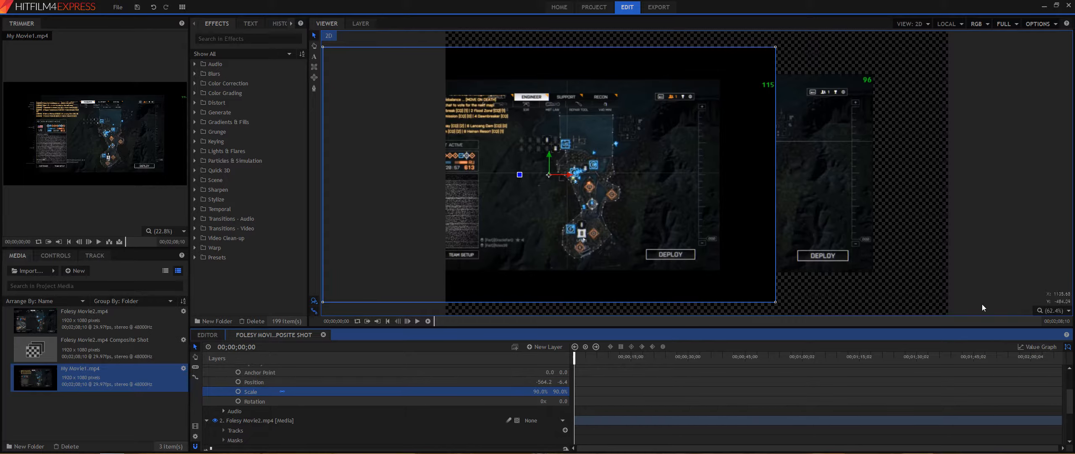
left_click(966, 304)
left_click(838, 251)
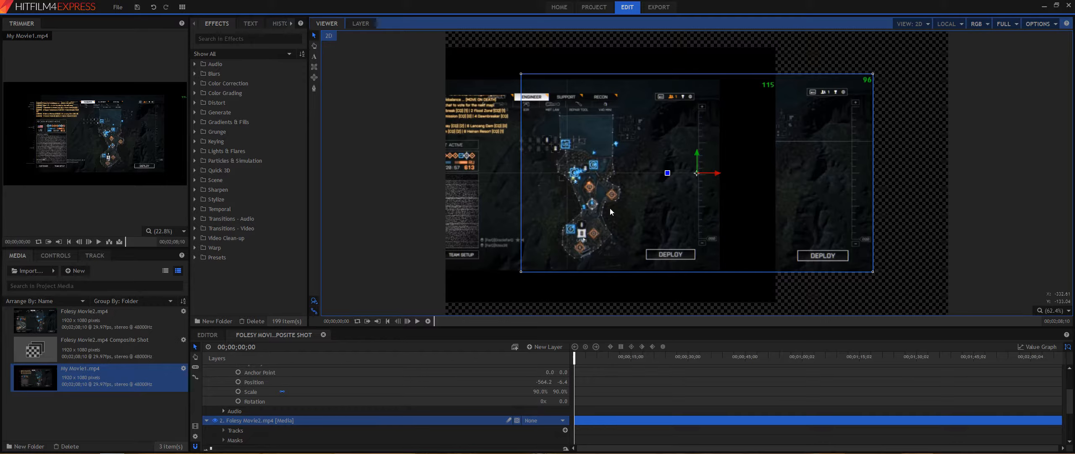
left_click(541, 267)
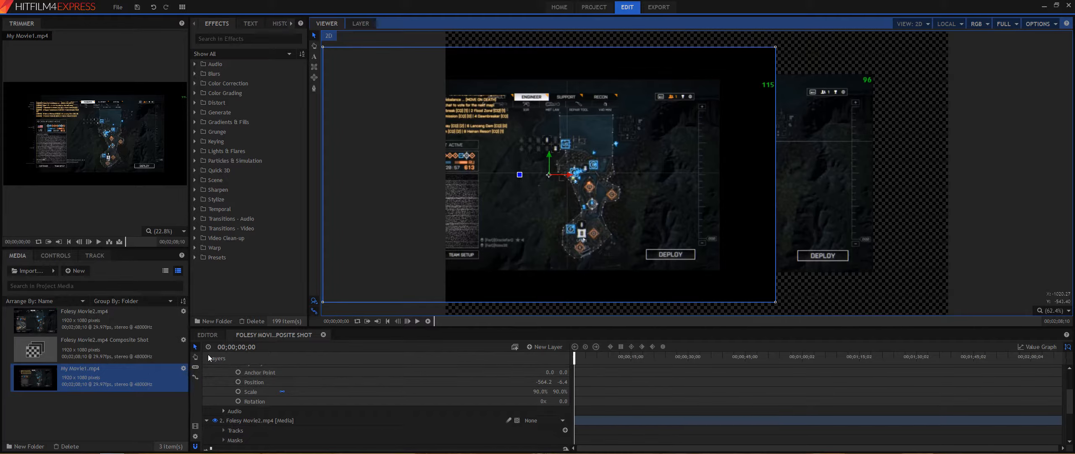
scroll(326, 388, "down", 3)
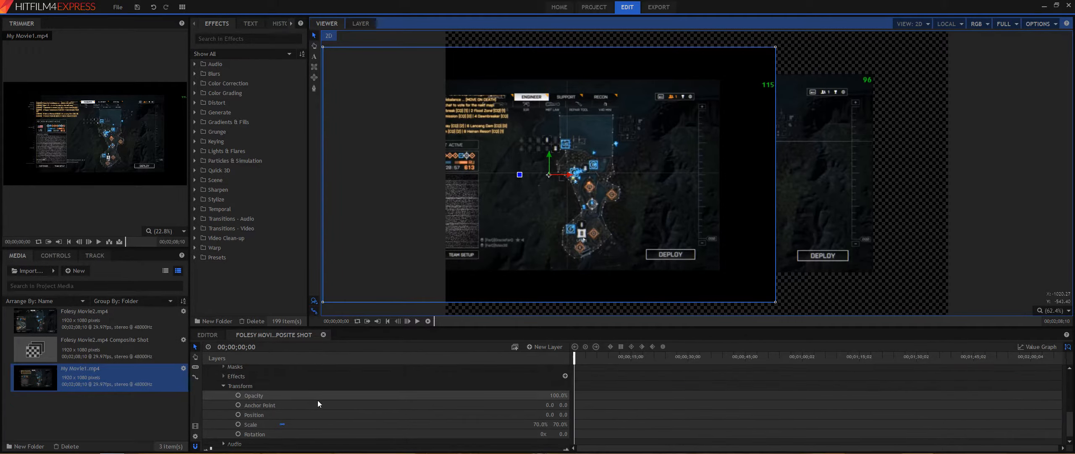
scroll(317, 400, "up", 3)
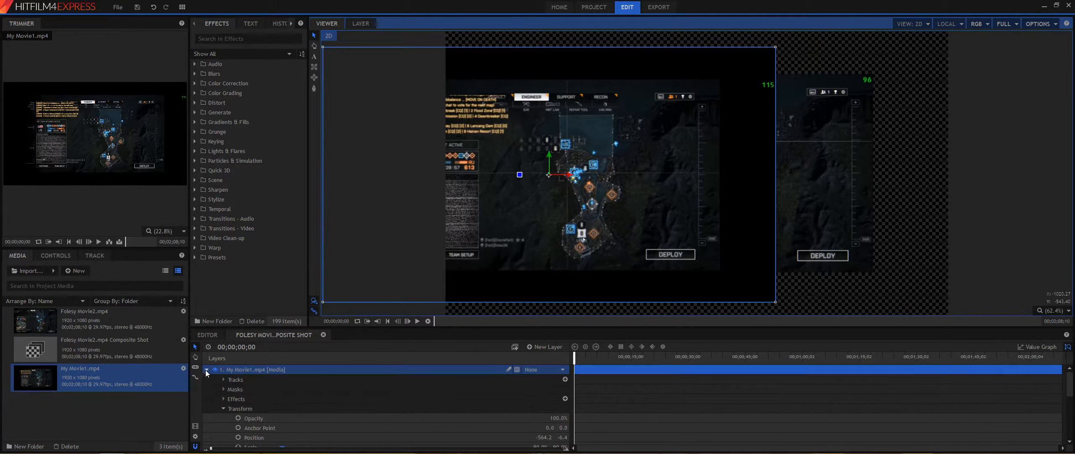
left_click(206, 370)
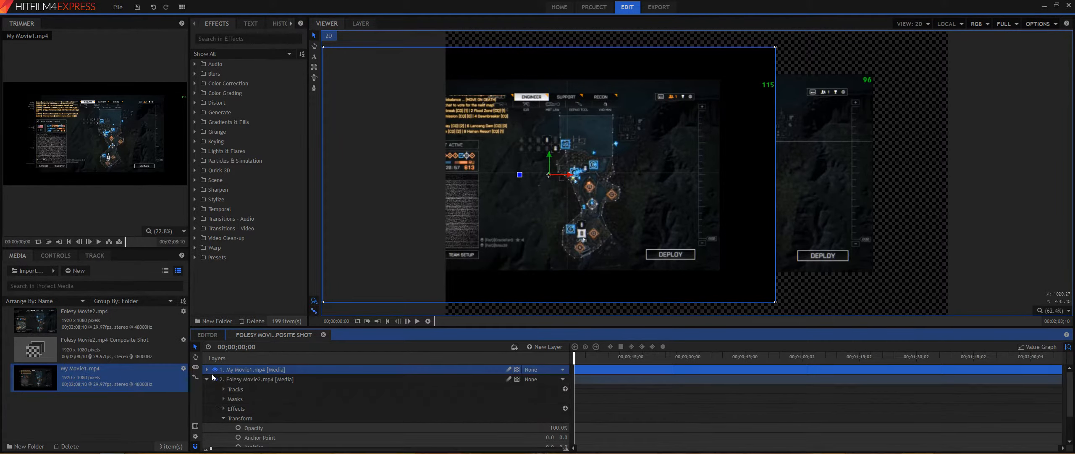
left_click(206, 380)
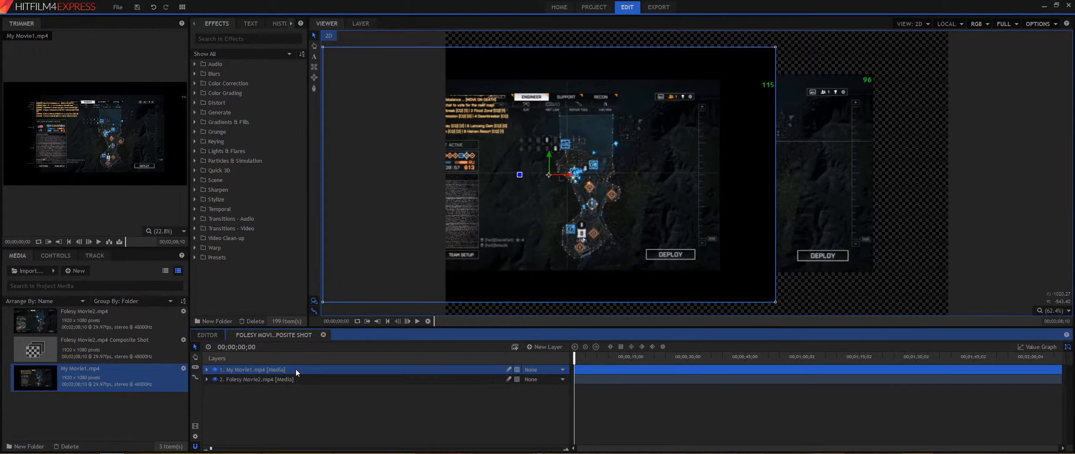
Step: Move the My Movie1 layer below Foley Movie2 and shift the Foley Movie2 clip to the right in the viewer
left_click_drag(295, 369, 291, 385)
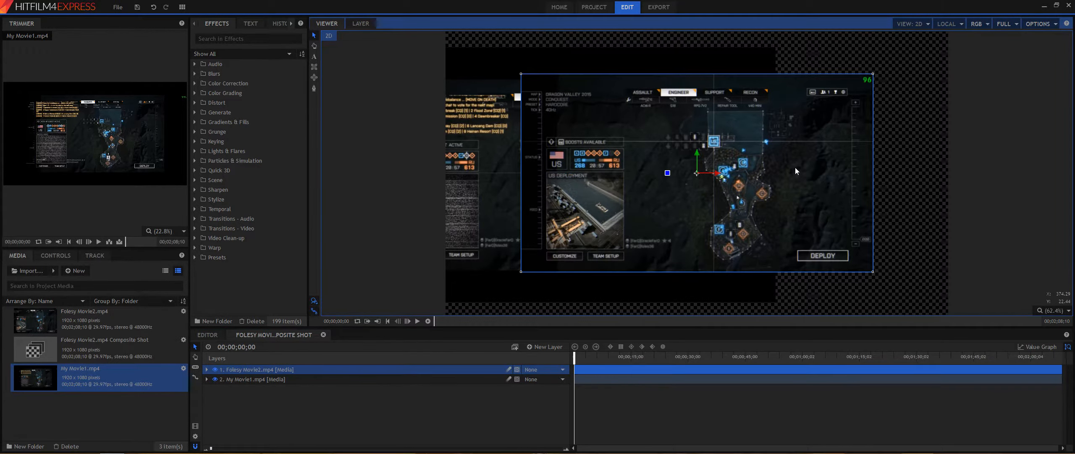
left_click_drag(796, 171, 947, 164)
Step: Nudge the My Movie1 clip slightly left and raise its Scale to 92%
left_click(598, 146)
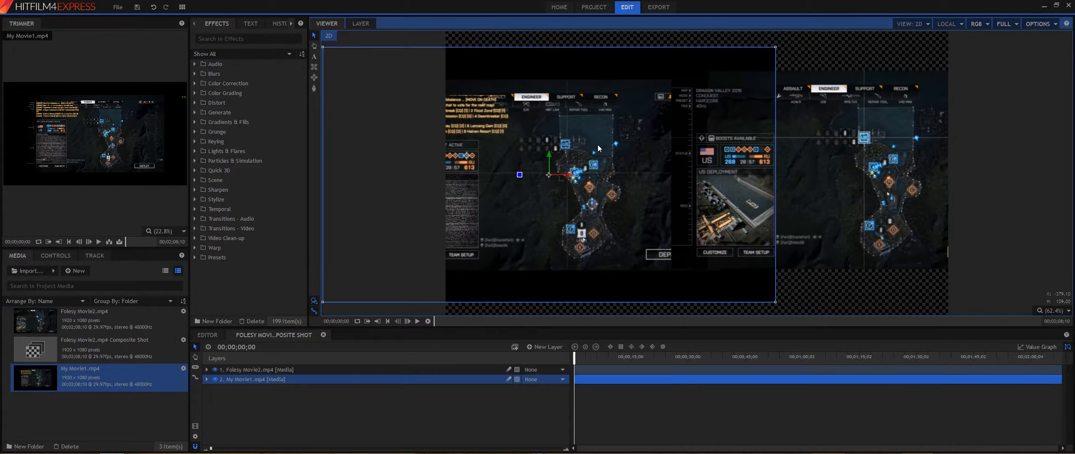
left_click_drag(598, 145, 569, 139)
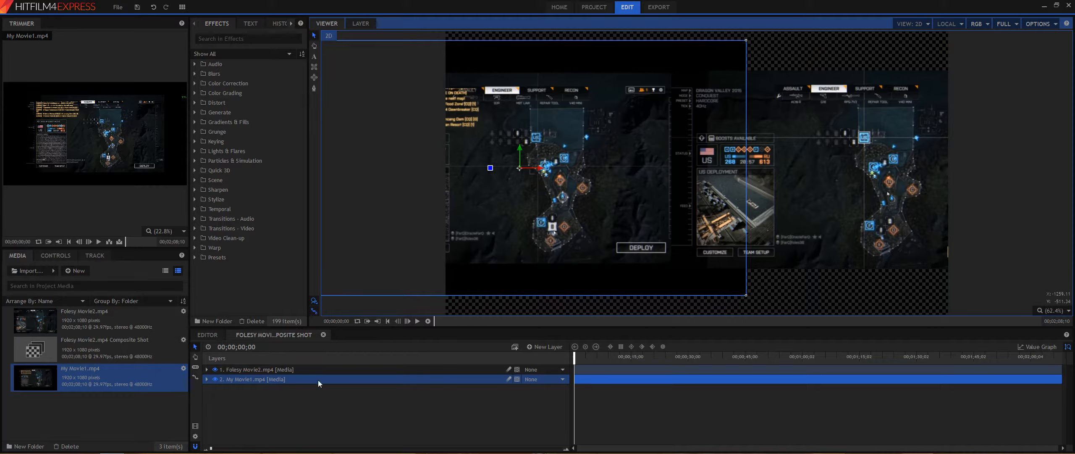
left_click(207, 379)
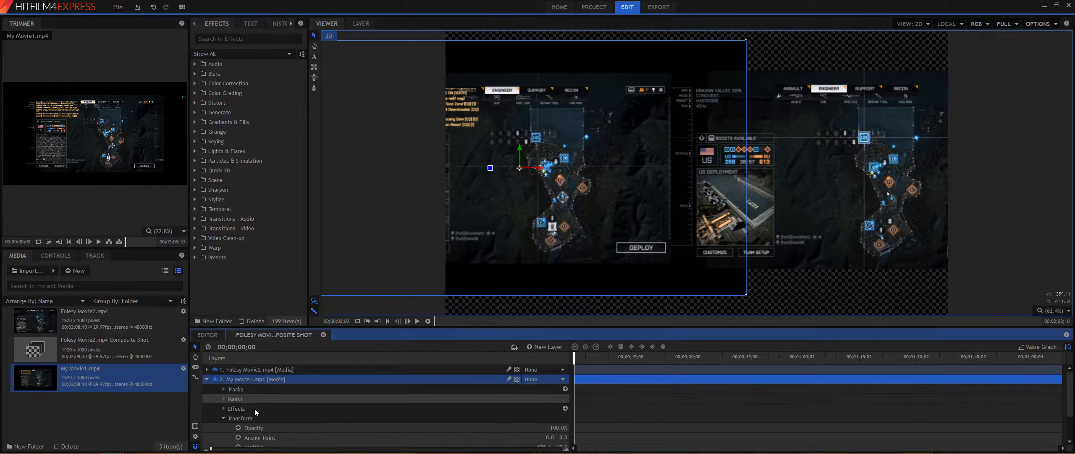
scroll(483, 427, "down", 1)
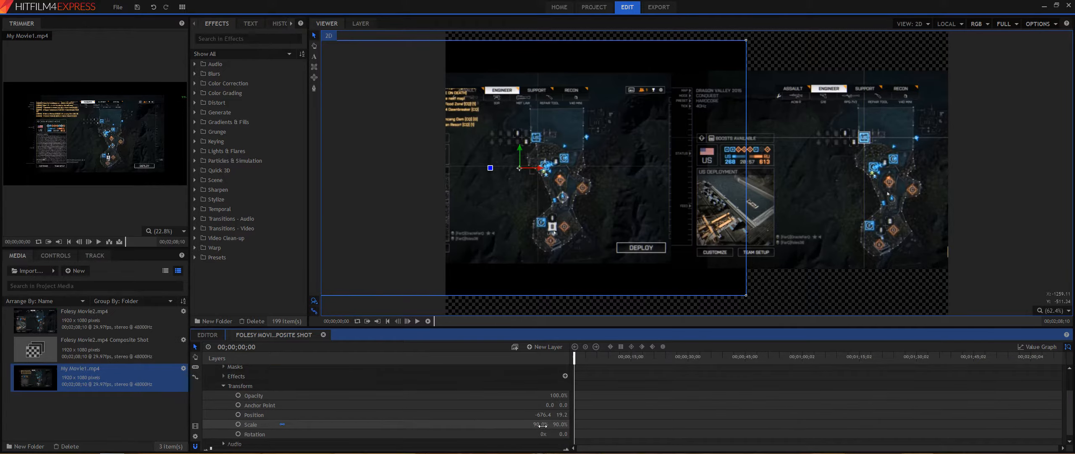
left_click_drag(543, 426, 544, 426)
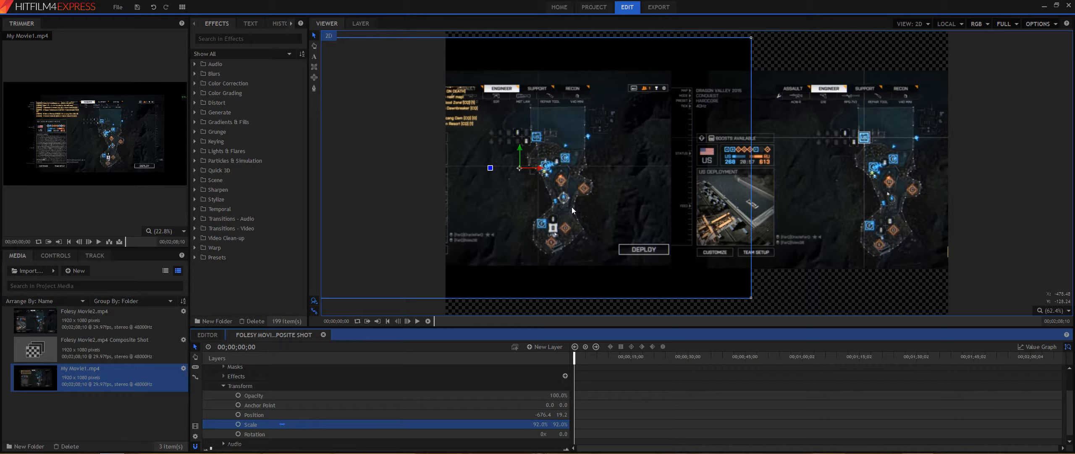
left_click(973, 304)
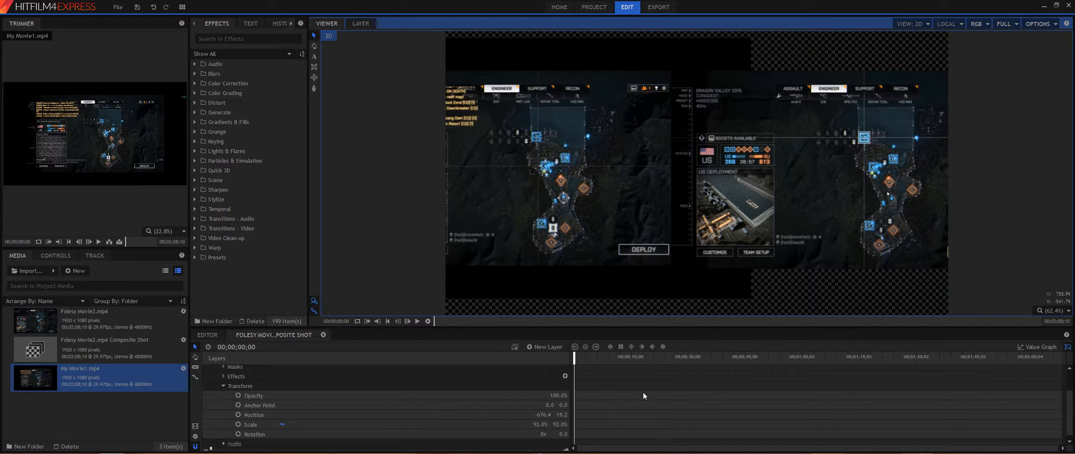
Step: Play the composite and shift the Foley Movie2 clip a little further right
left_click(417, 321)
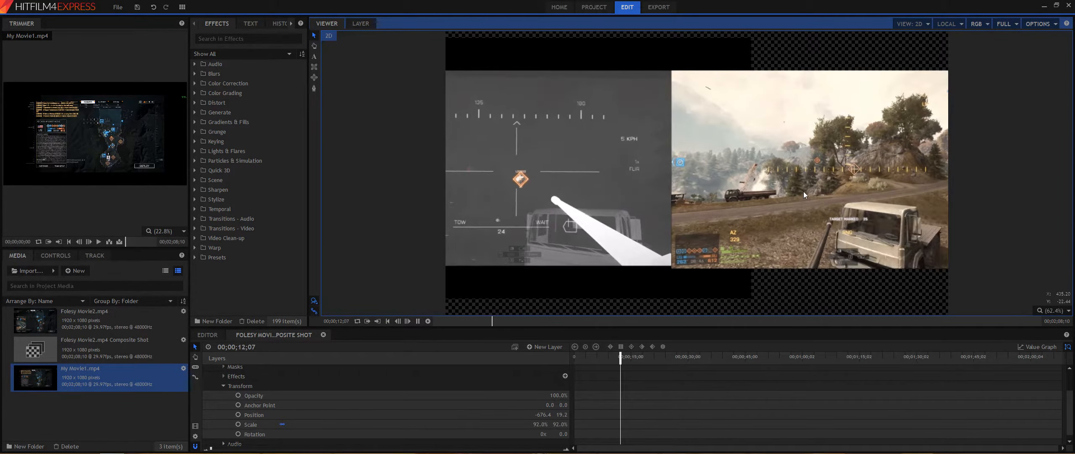
left_click(804, 192)
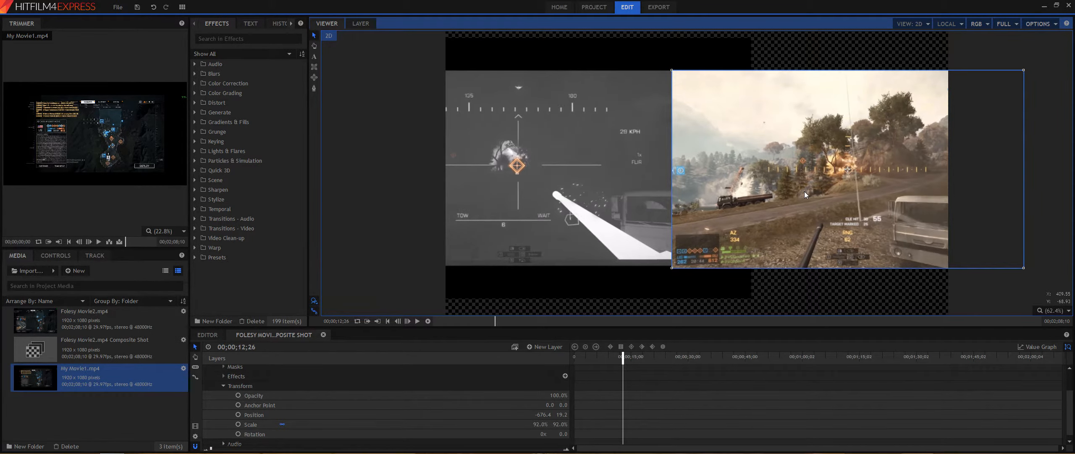
left_click_drag(805, 192, 821, 189)
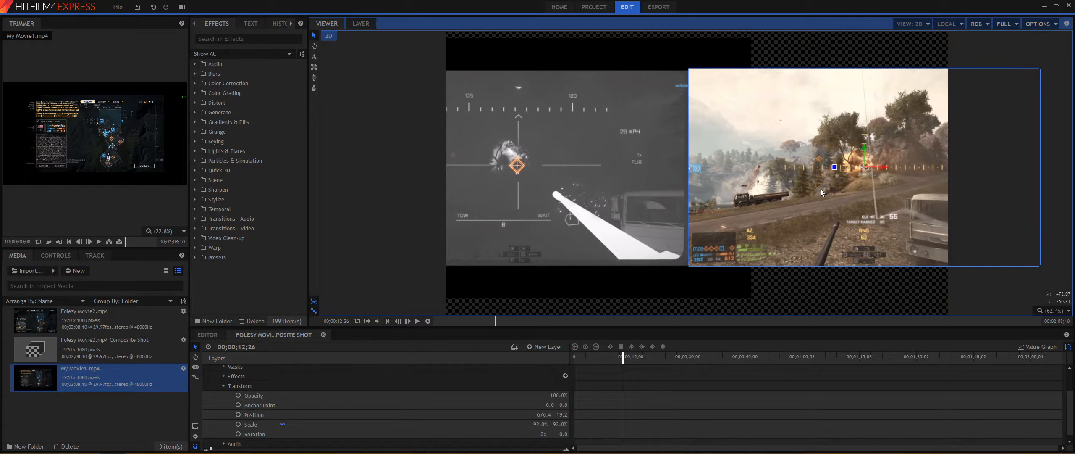
left_click(977, 295)
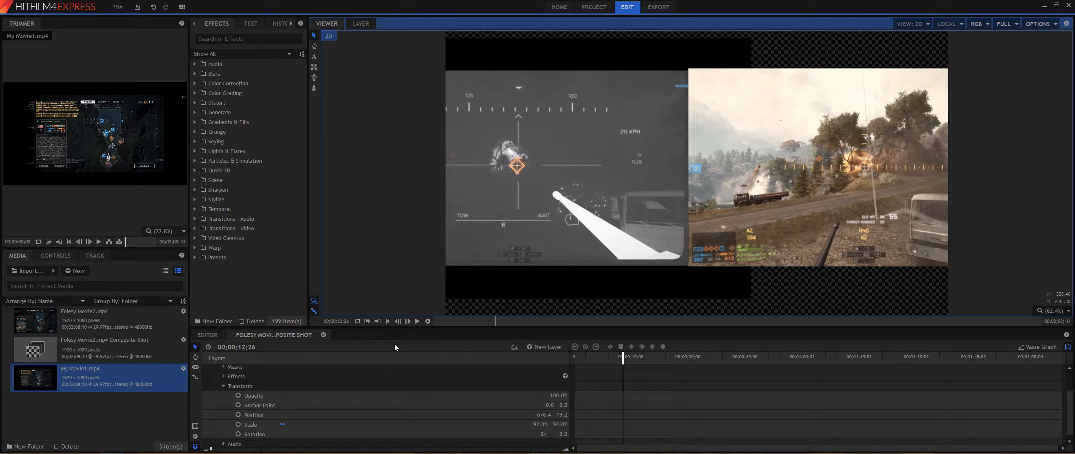
left_click(417, 321)
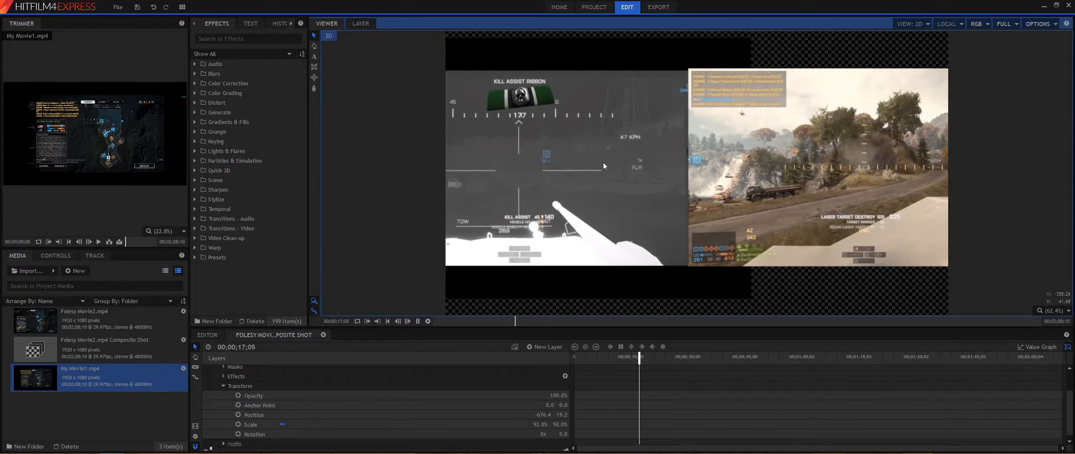
key("space")
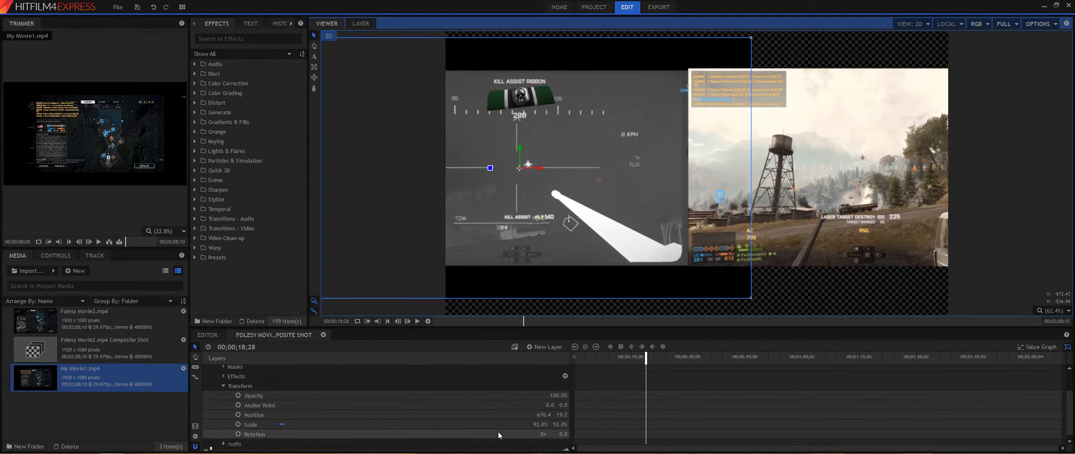
Step: Increase the My Movie1 layer's Scale to 94.3% and nudge the clip slightly in the viewer
left_click_drag(533, 426, 532, 426)
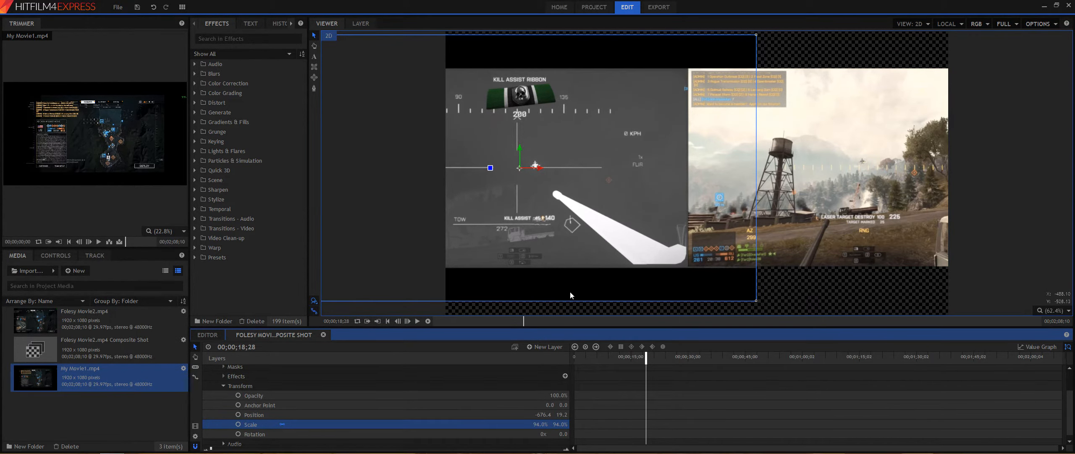
left_click(570, 255)
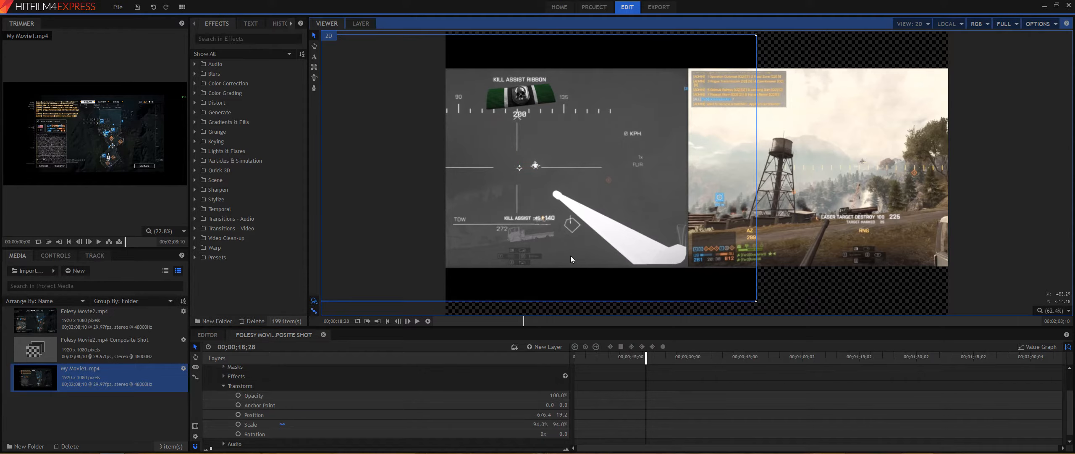
left_click_drag(571, 255, 571, 254)
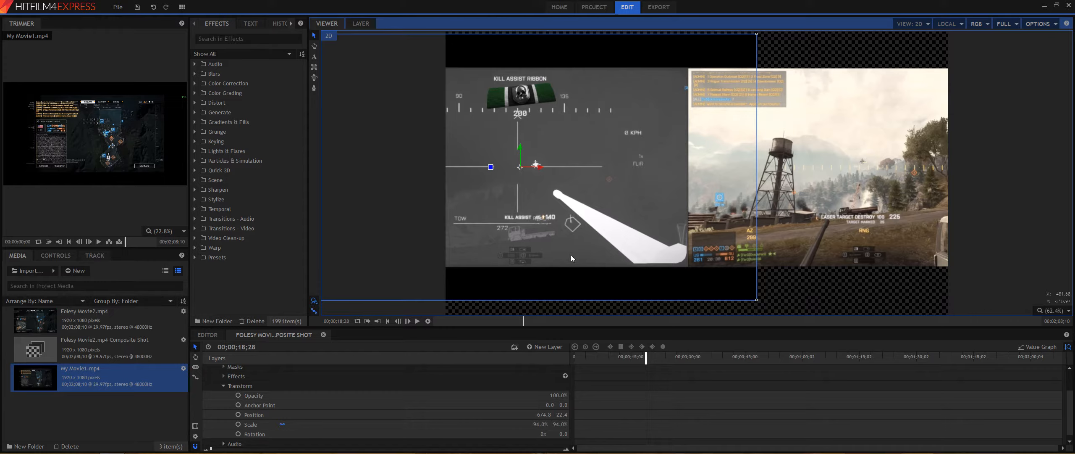
left_click(1011, 308)
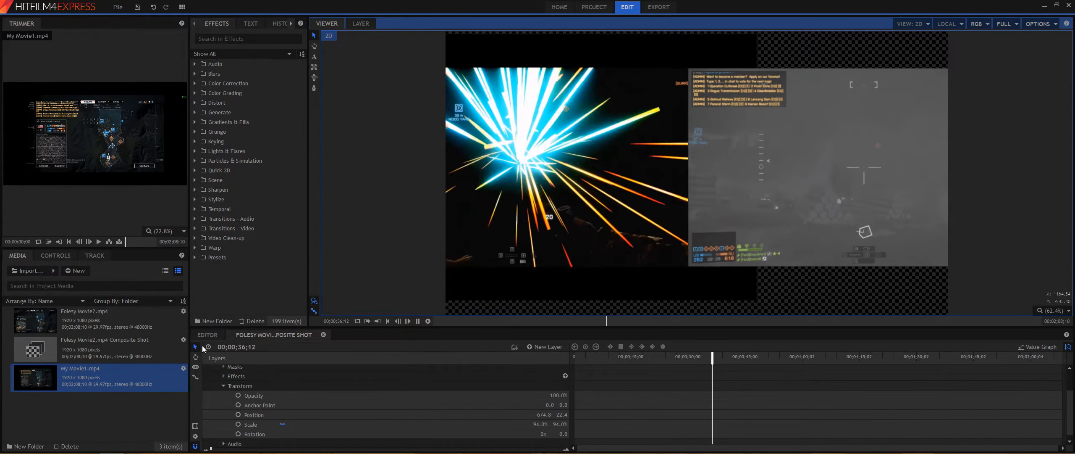
Step: Play the composite to review the side-by-side layout and collapse the layer properties
left_click(417, 320)
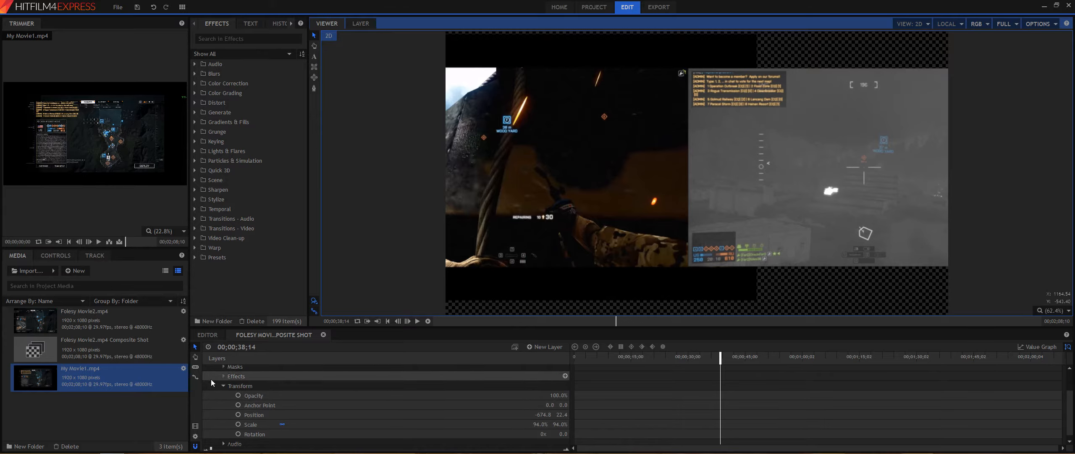
scroll(206, 369, "up", 2)
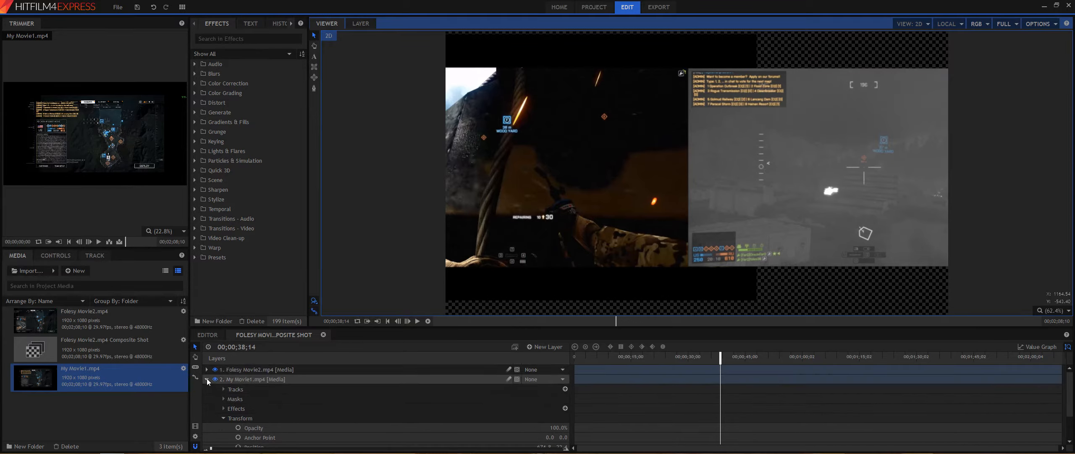
left_click(207, 378)
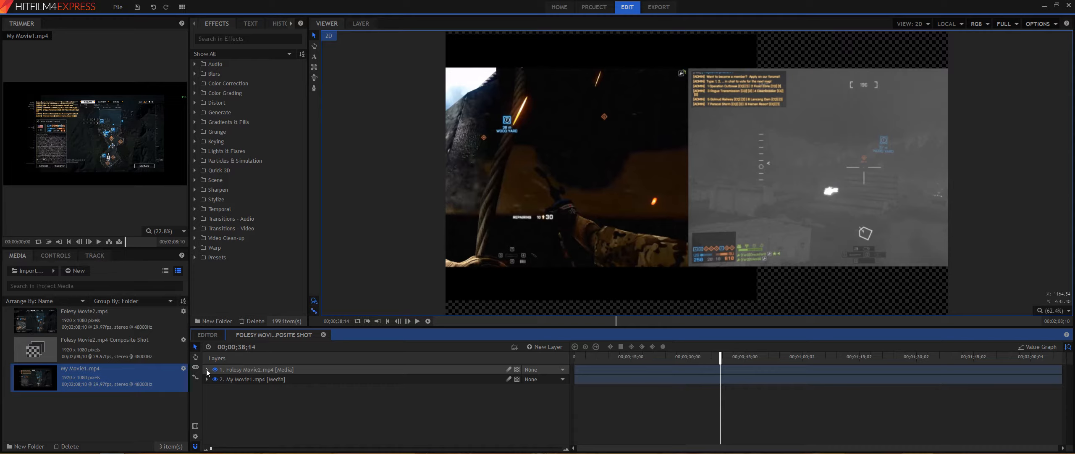
left_click(207, 369)
left_click(206, 369)
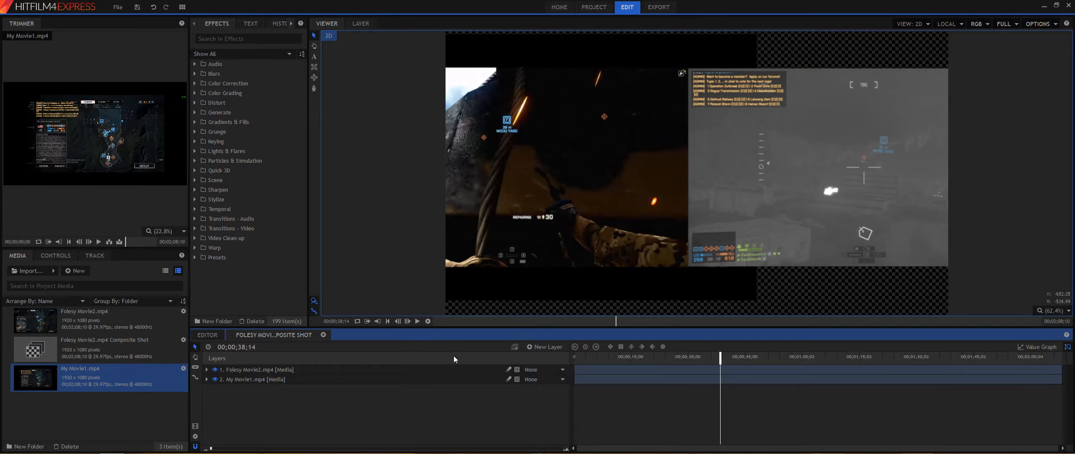
Step: Expand the My Movie1 layer's Audio properties and lower its Level
left_click(206, 379)
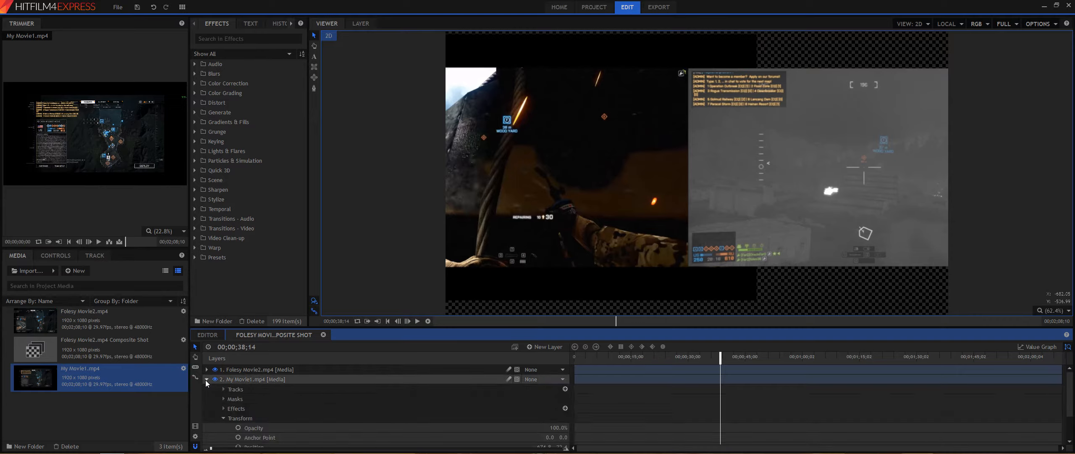
scroll(324, 413, "down", 2)
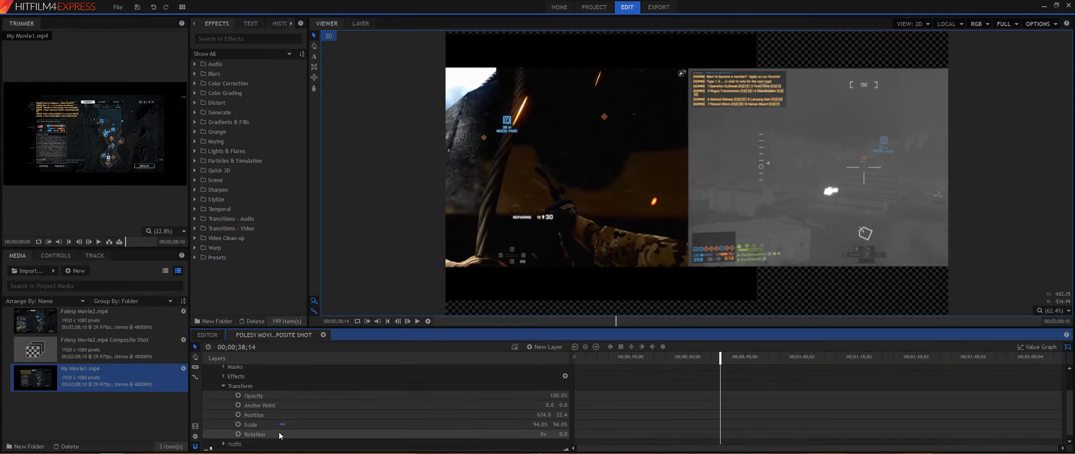
left_click(223, 444)
scroll(418, 437, "down", 1)
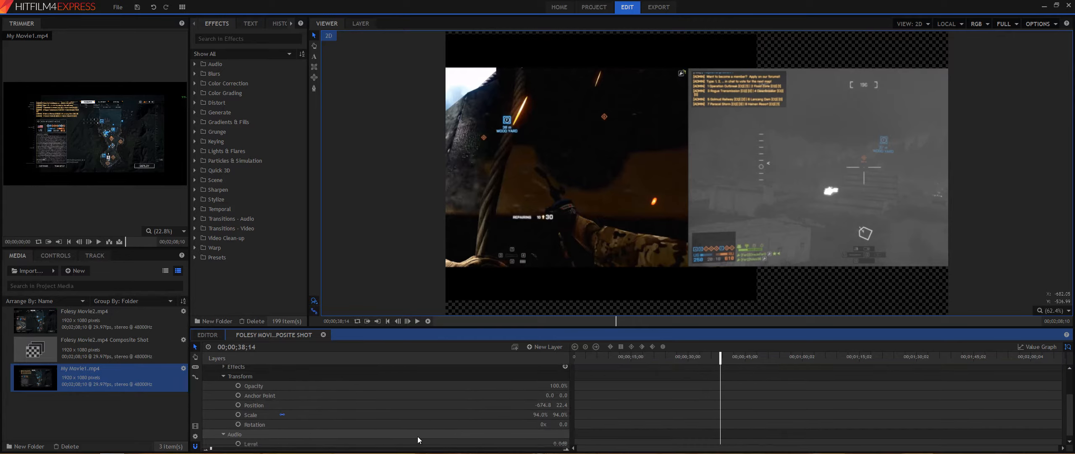
left_click_drag(554, 443, 454, 443)
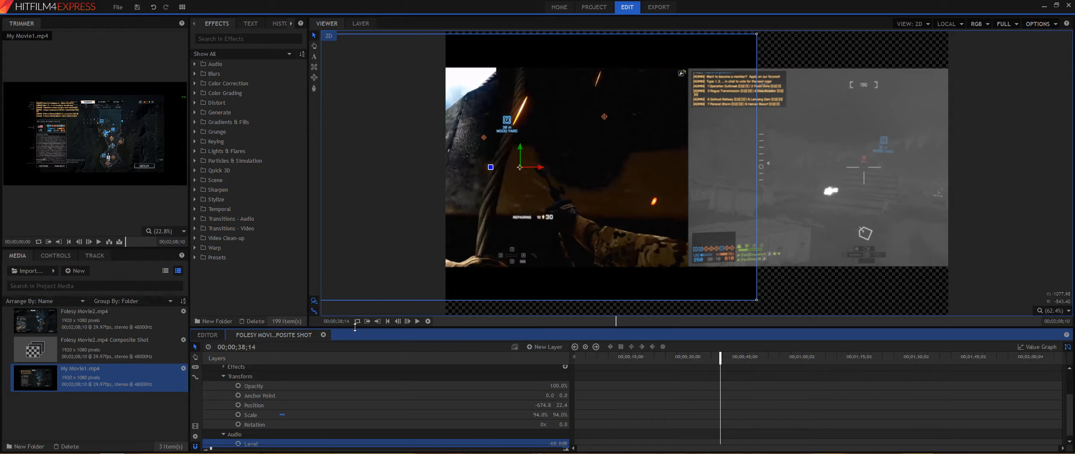
Step: Return to the start and play back the composite shot to review it
left_click(387, 321)
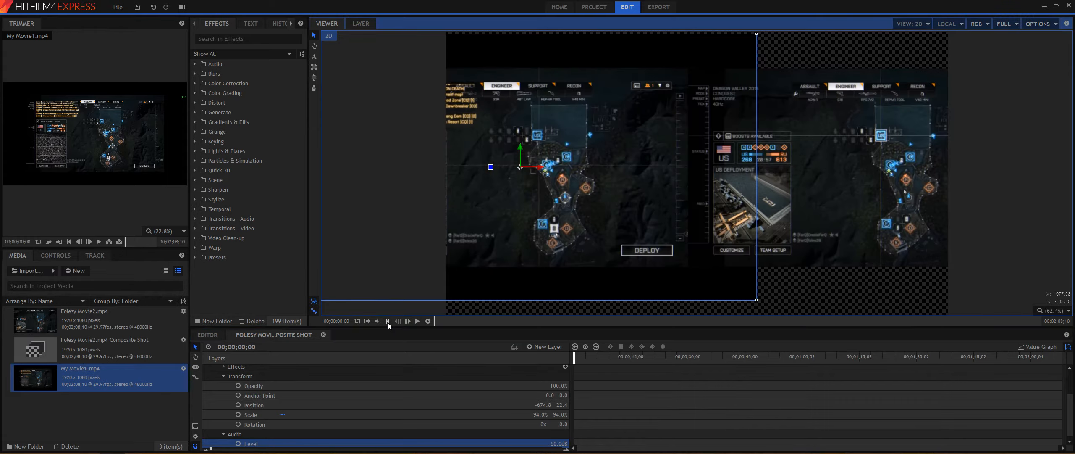
left_click(417, 321)
left_click(979, 296)
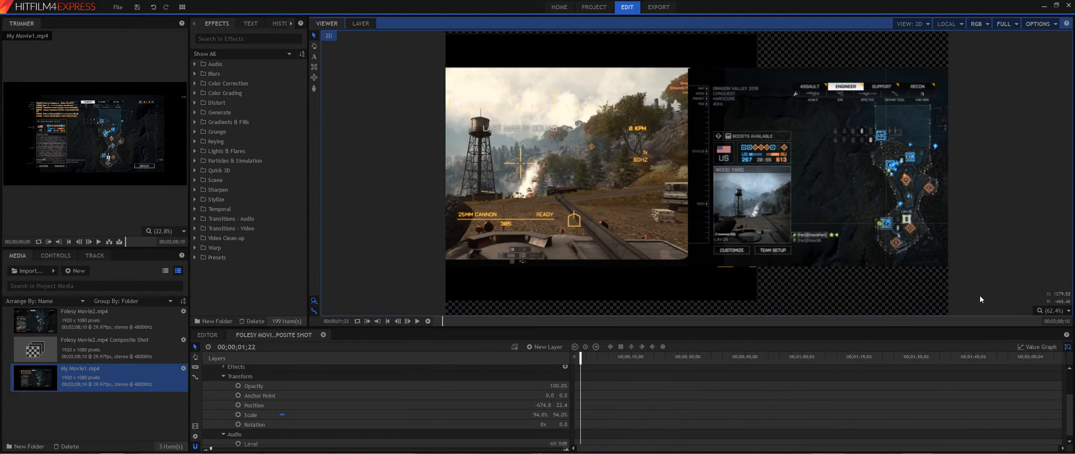
left_click(418, 320)
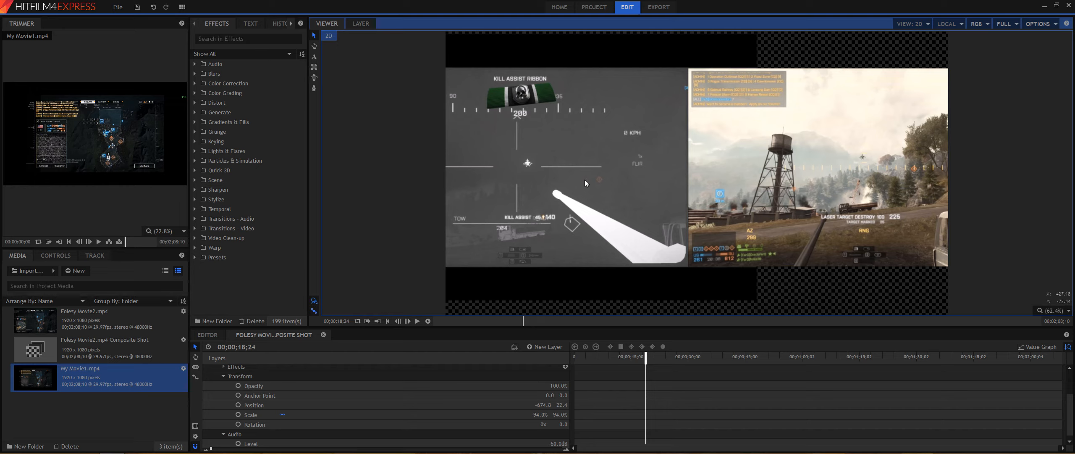
Step: Open the export settings and choose the MP4 format
left_click(658, 9)
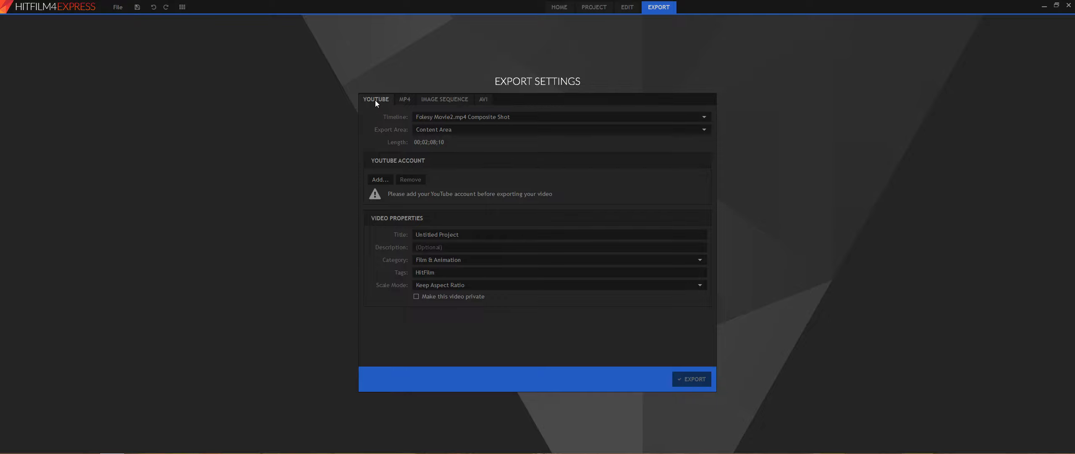
left_click(404, 100)
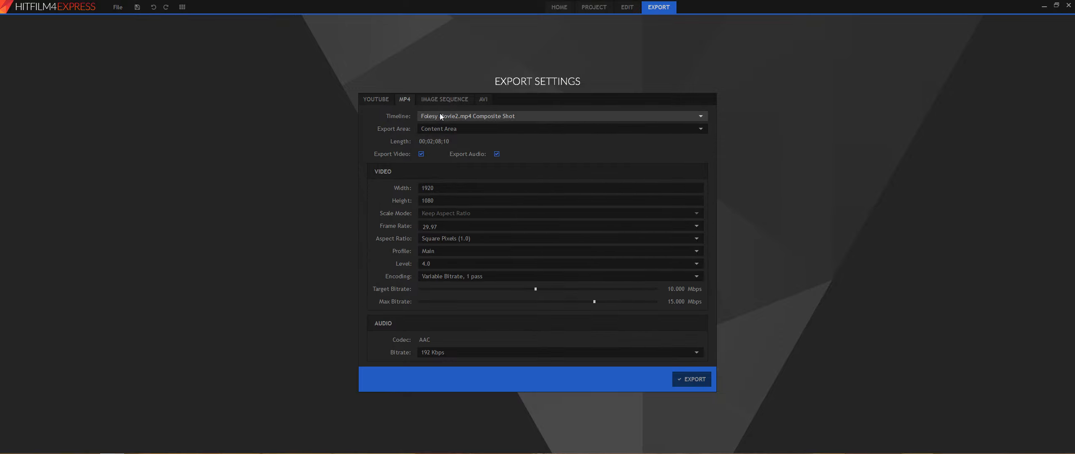